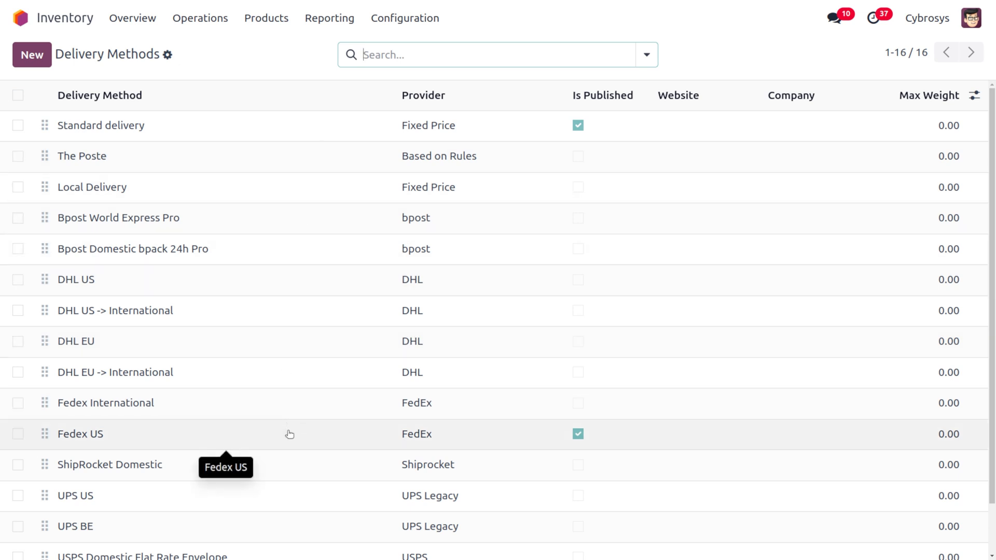
# - Open the Fedex US delivery method and review the Label Type and Label Format options in its Fedex configuration
pyautogui.click(290, 435)
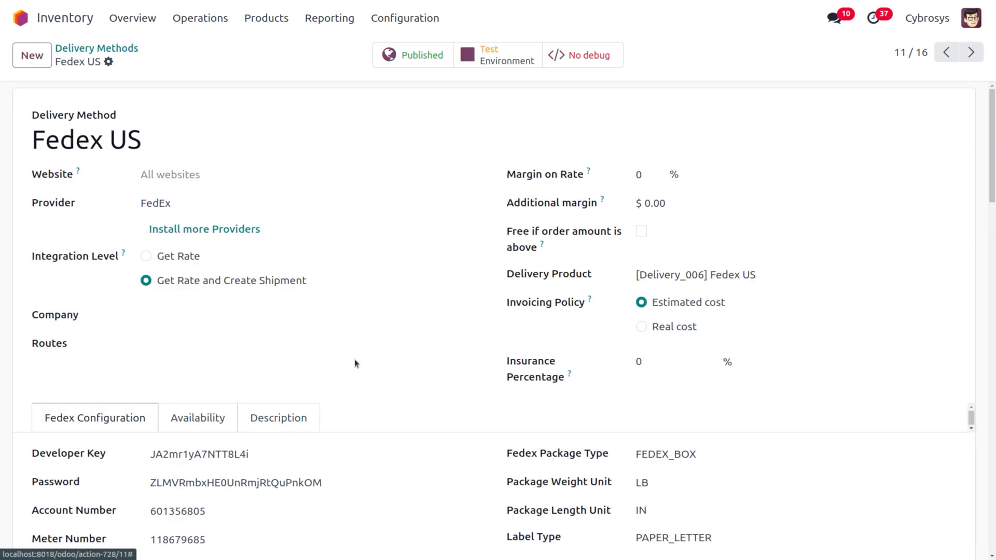
pyautogui.scroll(-5, 354, 359)
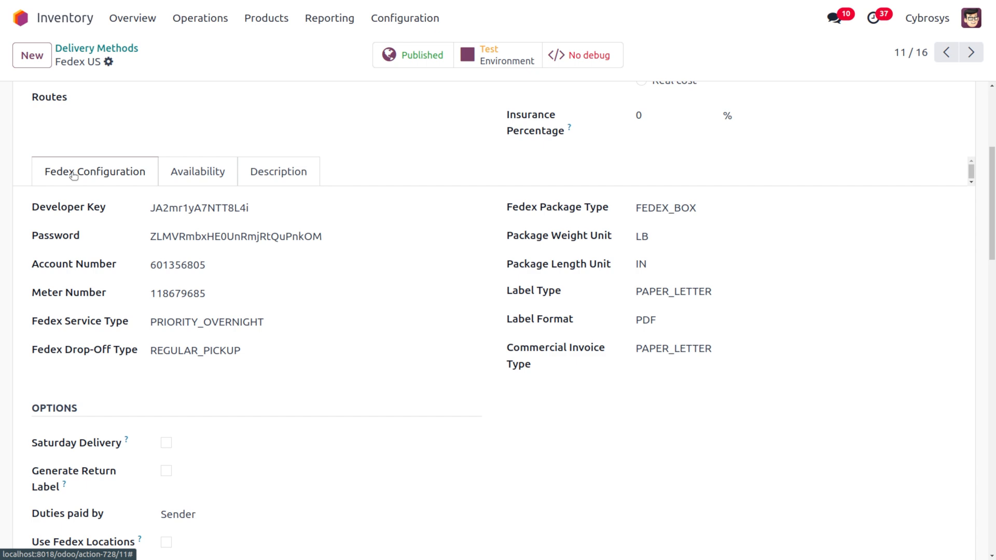
pyautogui.click(669, 289)
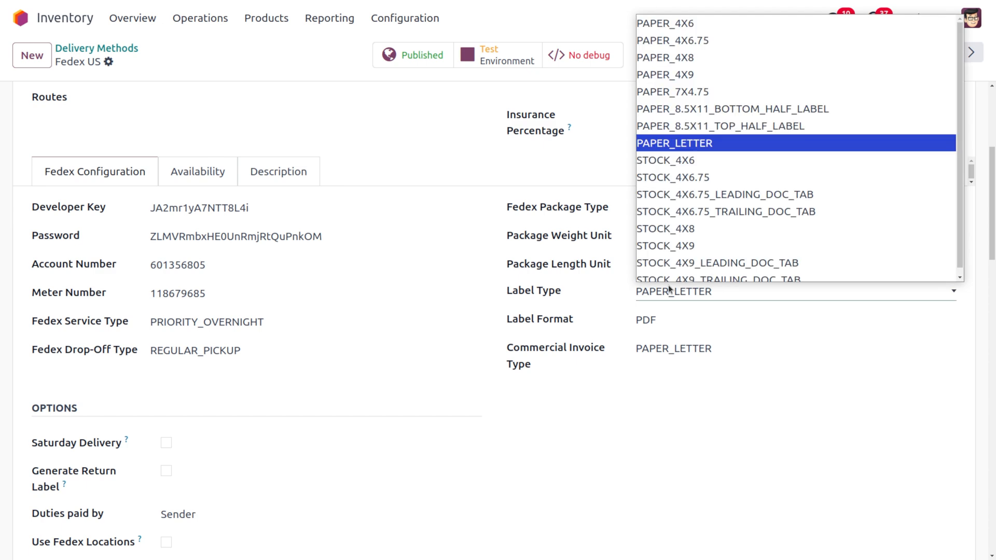
pyautogui.click(671, 316)
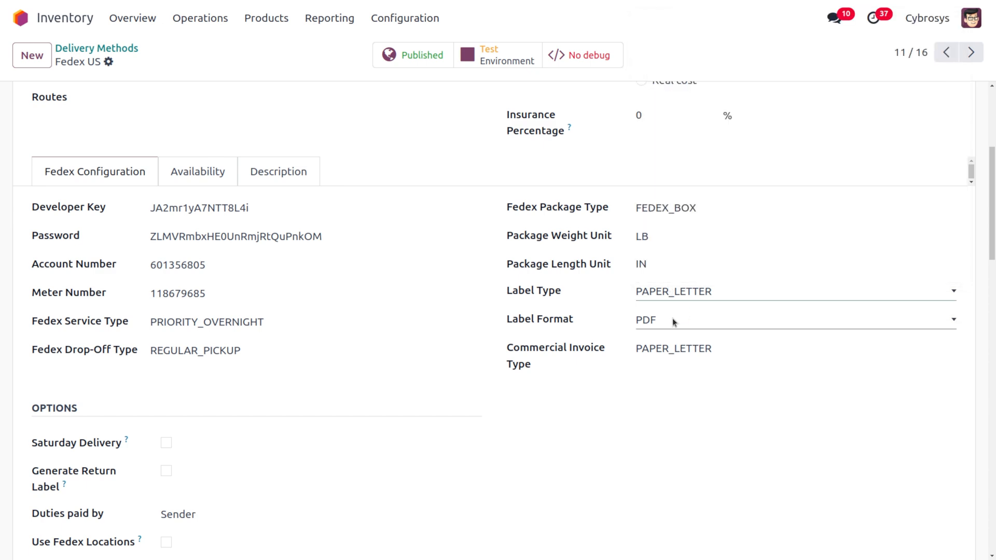
pyautogui.click(672, 319)
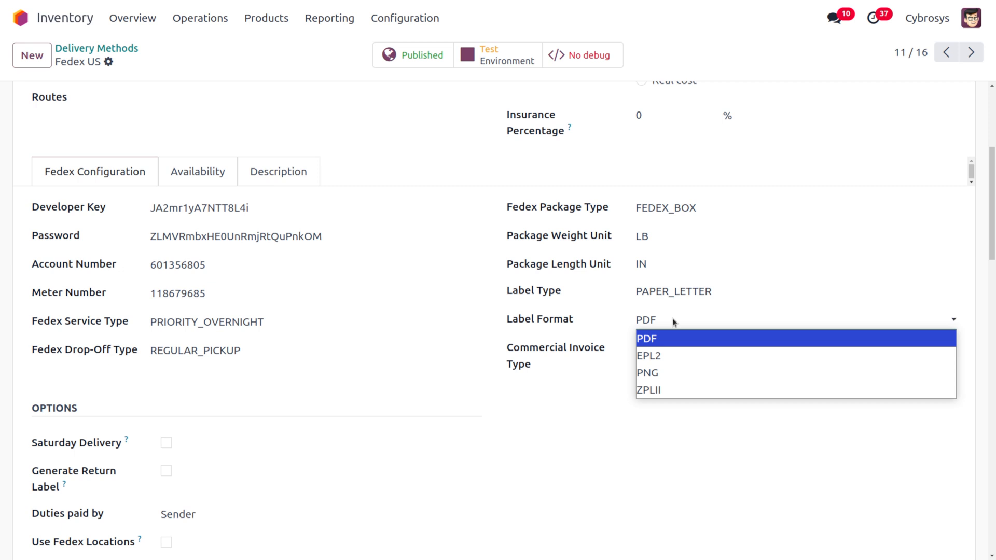
pyautogui.click(668, 317)
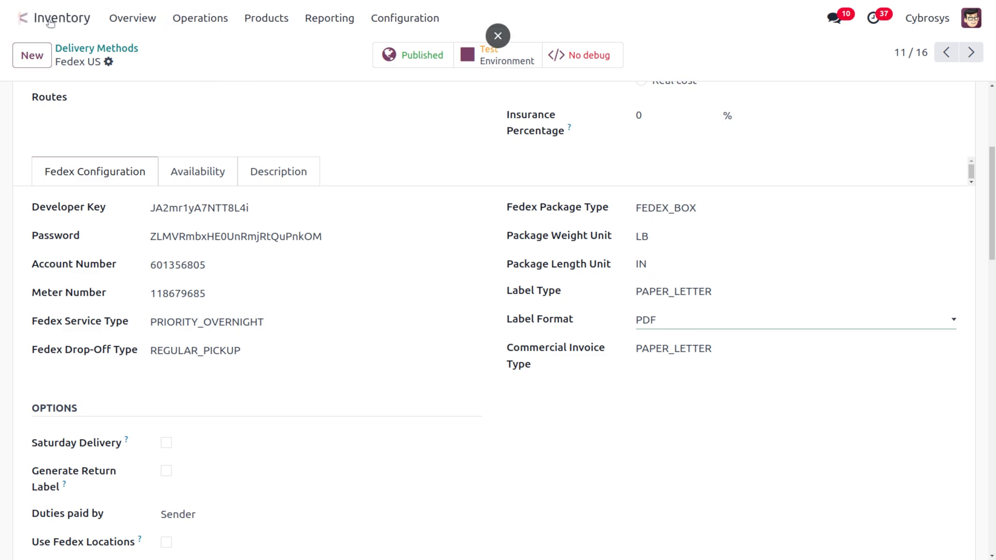
# - Switch to the Sales app and create a new quotation for the customer Deco Addict
pyautogui.click(10, 18)
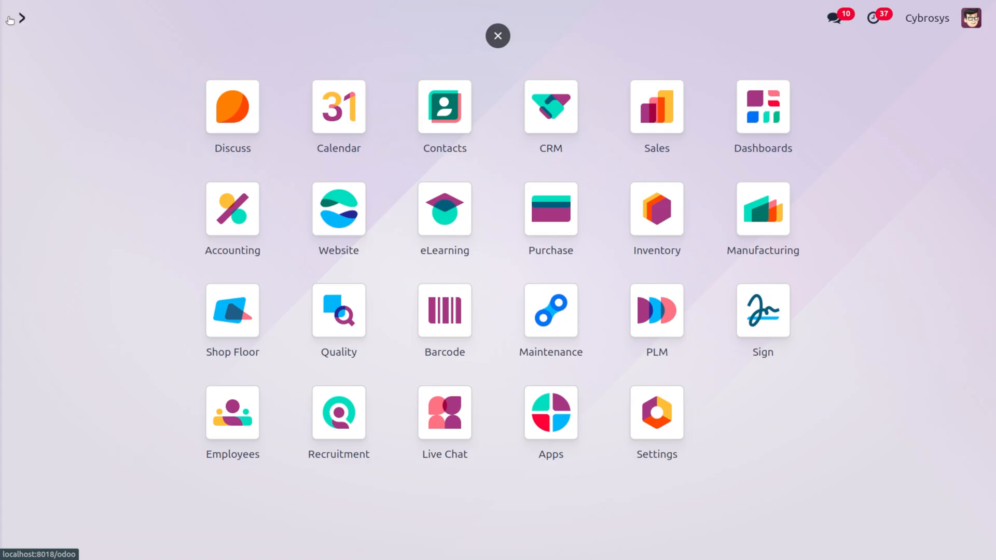
pyautogui.write('sa')
pyautogui.press('Return')
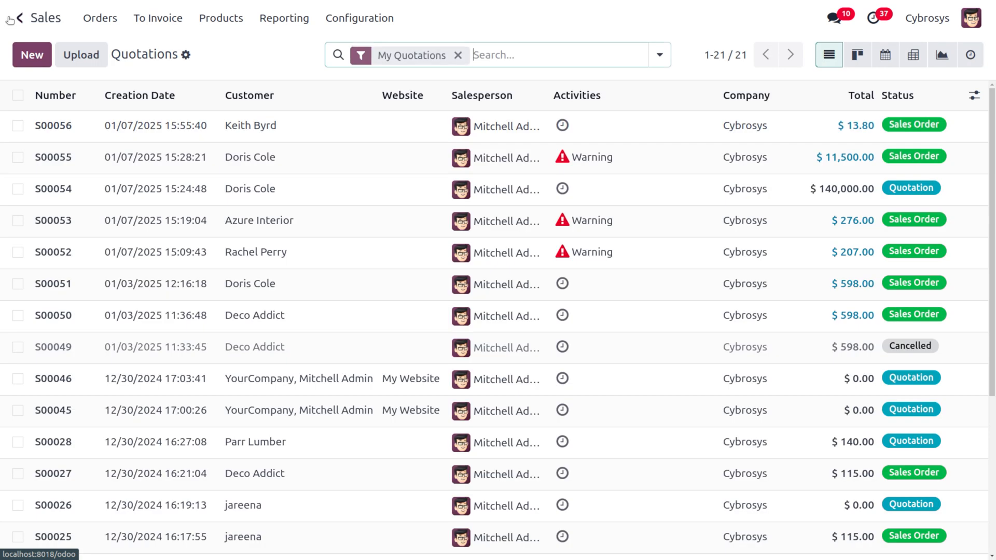
pyautogui.click(32, 54)
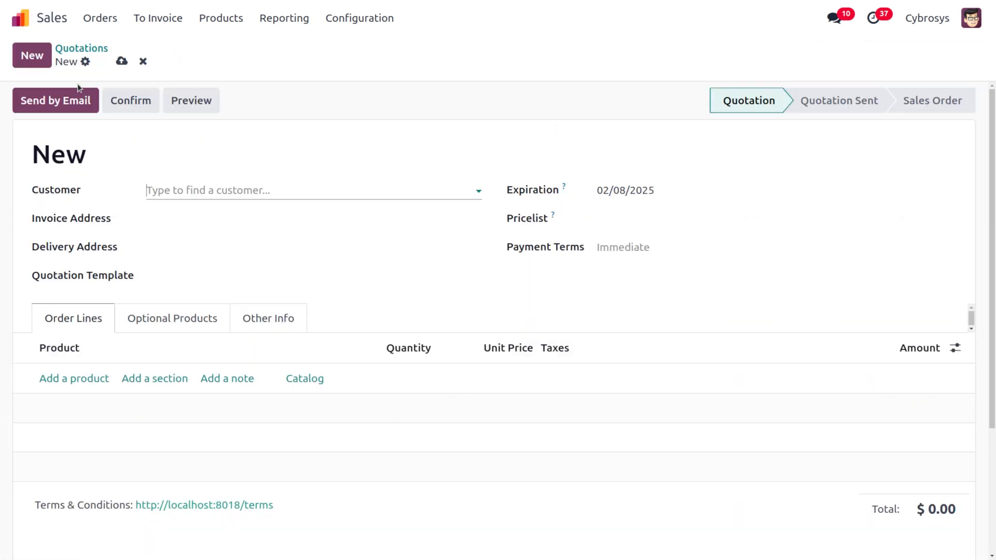
pyautogui.click(175, 193)
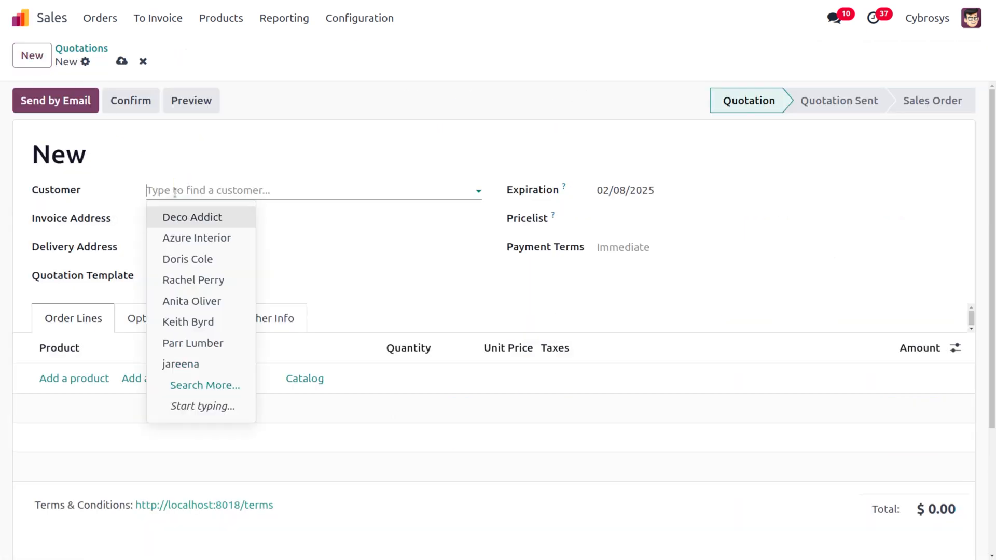
pyautogui.click(191, 218)
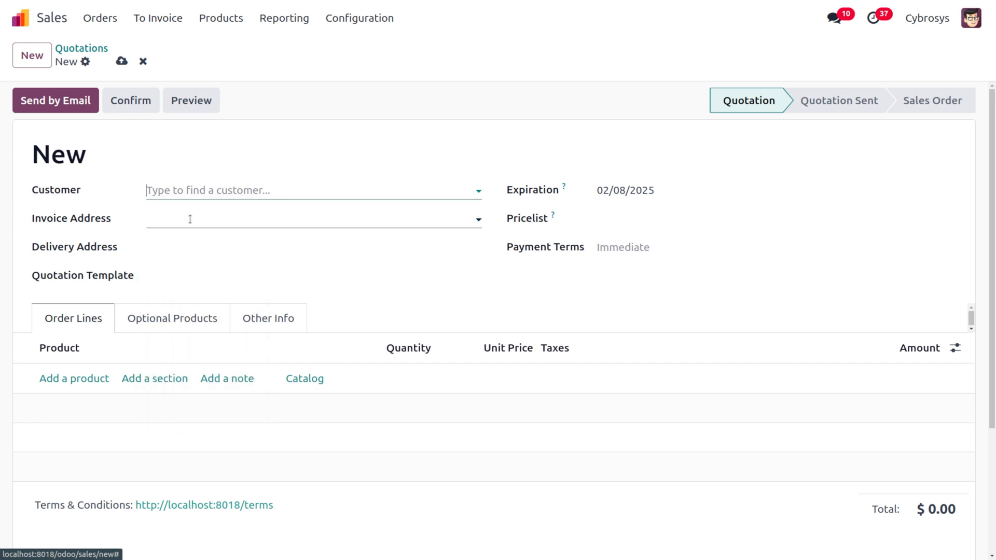
# - Add the product Chair floor protection to the order lines with a quantity of 5
pyautogui.click(74, 478)
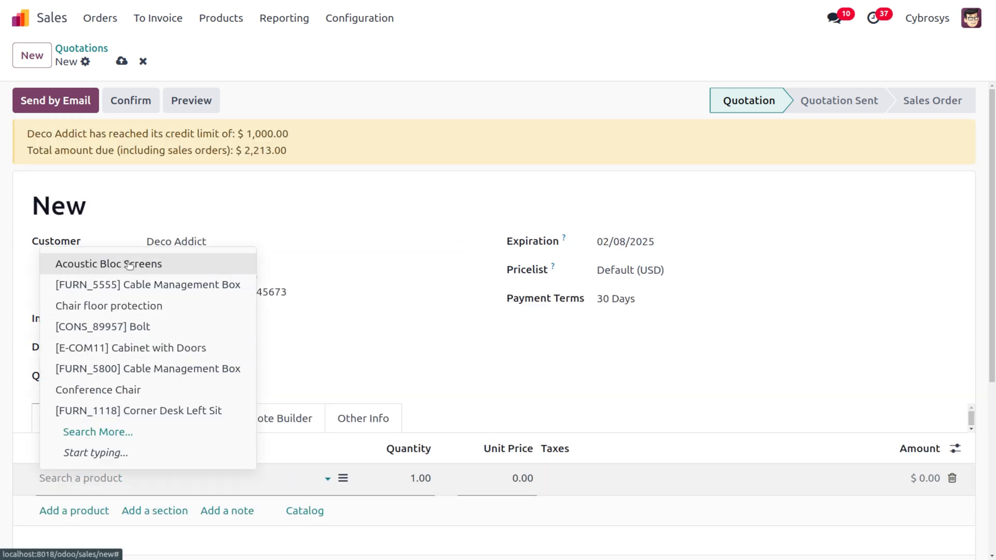
pyautogui.click(153, 306)
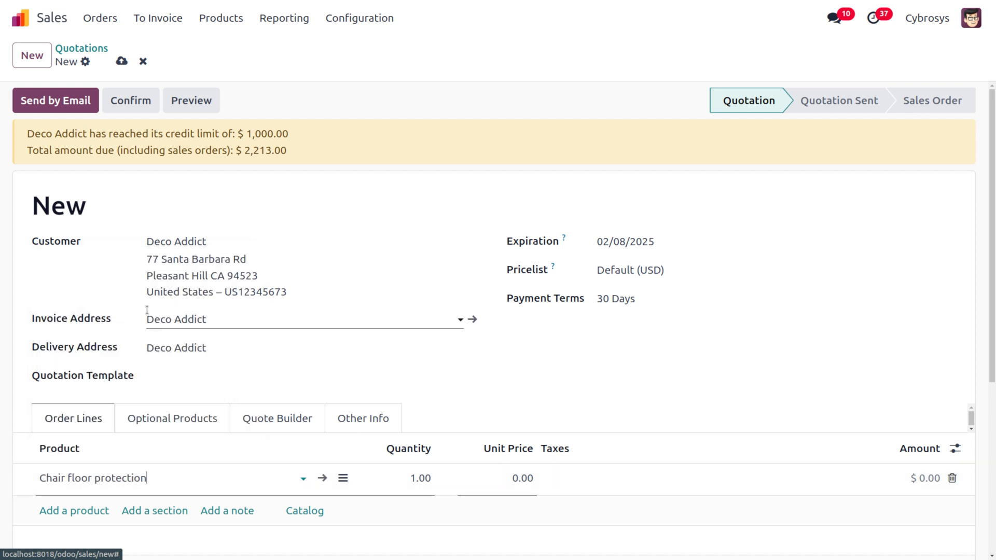
pyautogui.scroll(-2, 373, 401)
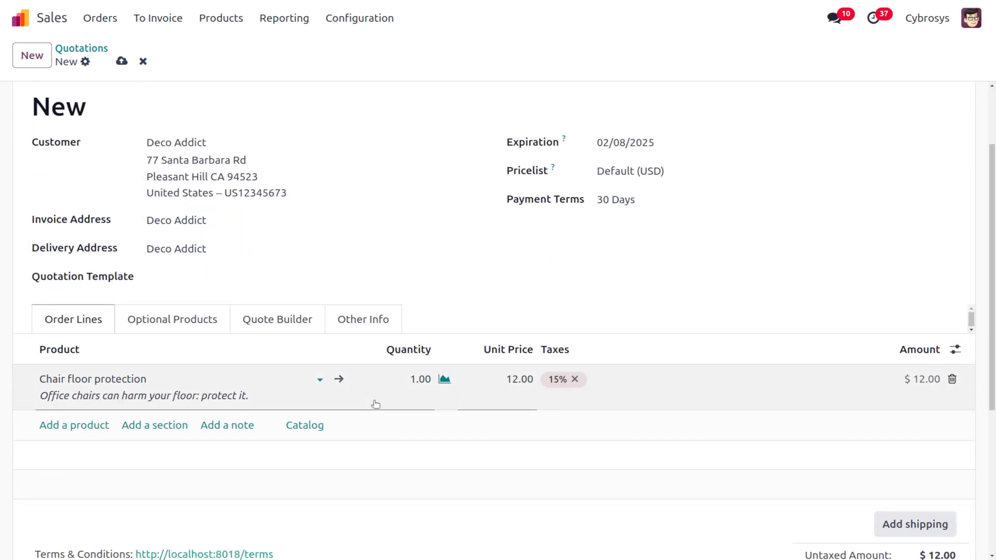
pyautogui.click(423, 380)
pyautogui.write('5')
pyautogui.click(899, 195)
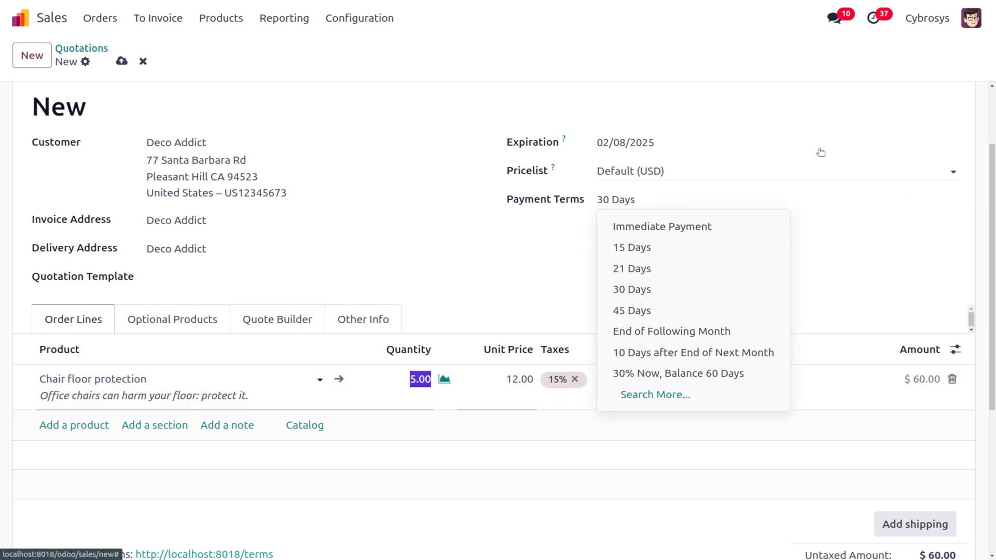
pyautogui.click(790, 67)
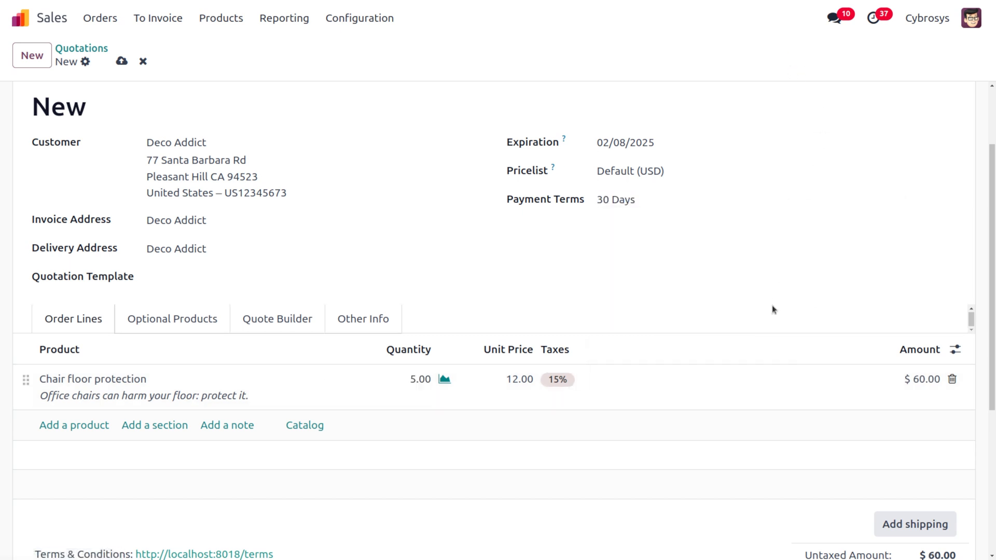
# - Add shipping to the quotation with Fedex US as the shipping method, using the rate fetched from the carrier
pyautogui.click(914, 526)
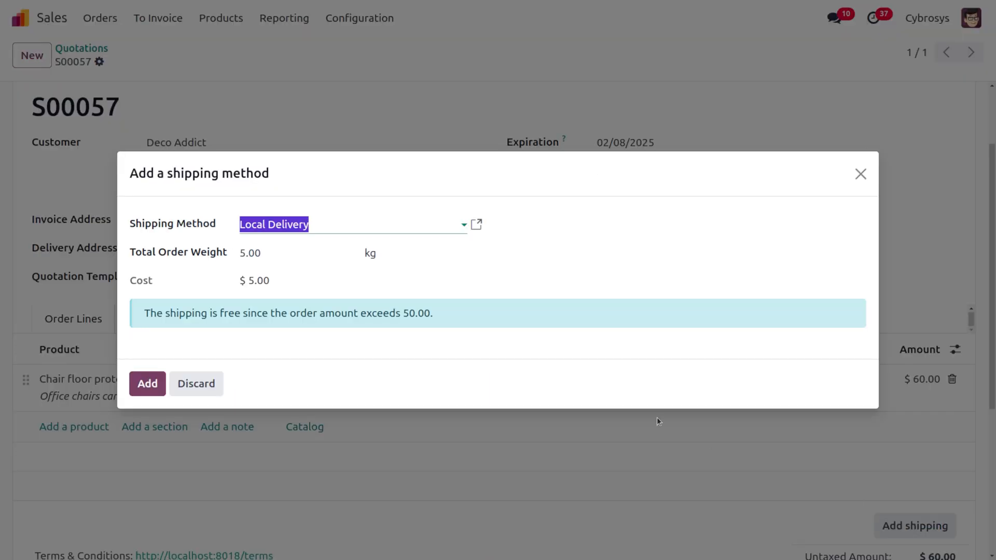
pyautogui.click(355, 222)
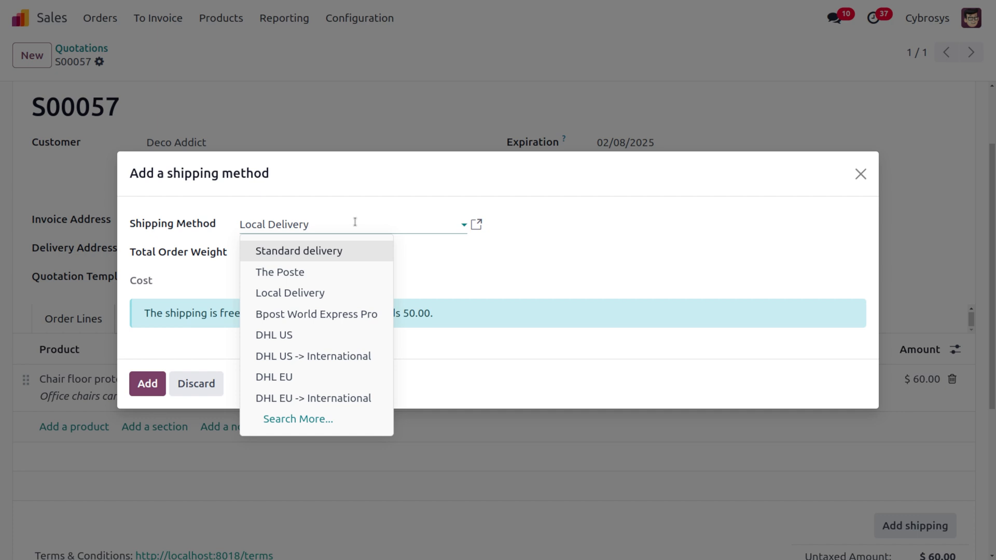
pyautogui.press('BackSpace')
pyautogui.press('BackSpace')
pyautogui.press('BackSpace')
pyautogui.press('BackSpace')
pyautogui.press('BackSpace')
pyautogui.press('BackSpace')
pyautogui.press('BackSpace')
pyautogui.press('BackSpace')
pyautogui.press('BackSpace')
pyautogui.press('BackSpace')
pyautogui.press('BackSpace')
pyautogui.press('BackSpace')
pyautogui.press('BackSpace')
pyautogui.press('BackSpace')
pyautogui.write('fed')
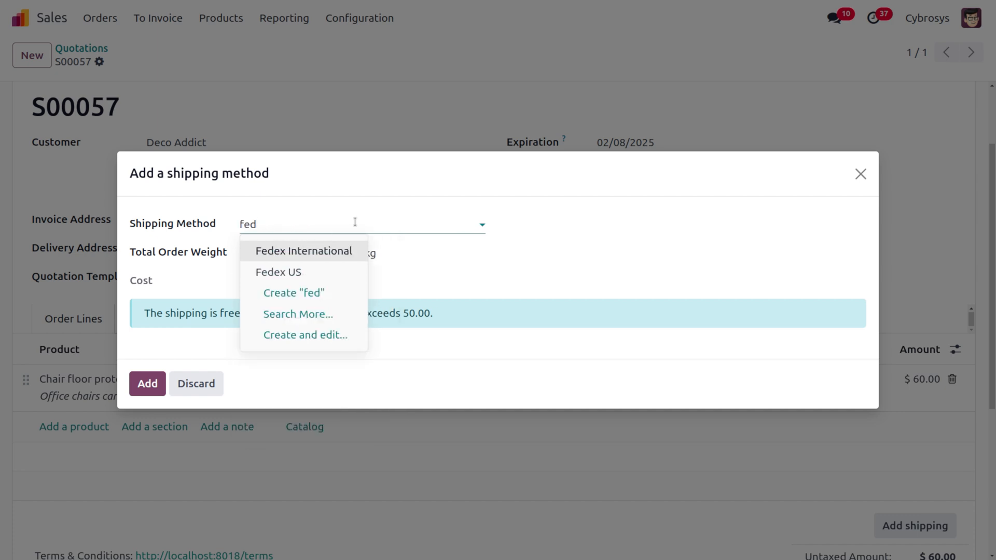
pyautogui.click(267, 272)
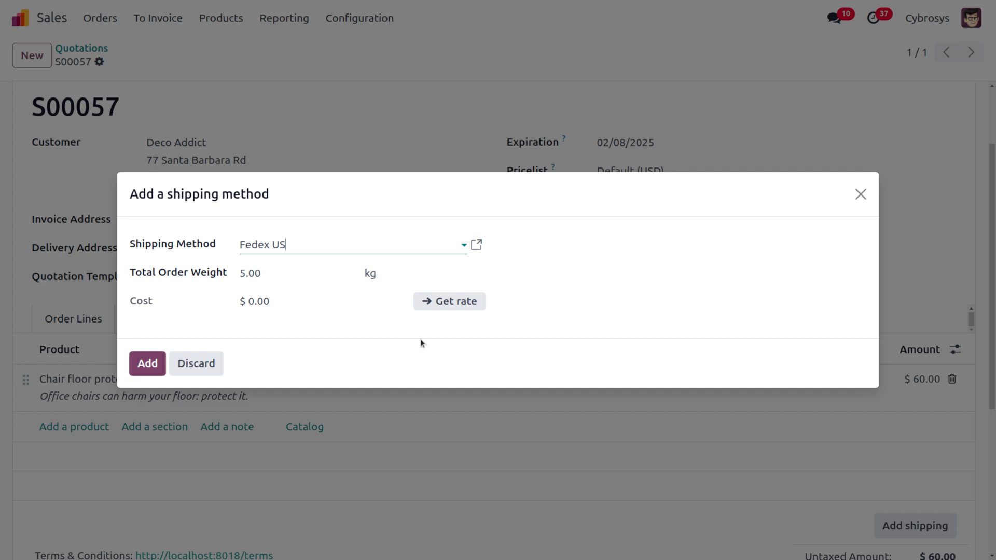
pyautogui.click(445, 311)
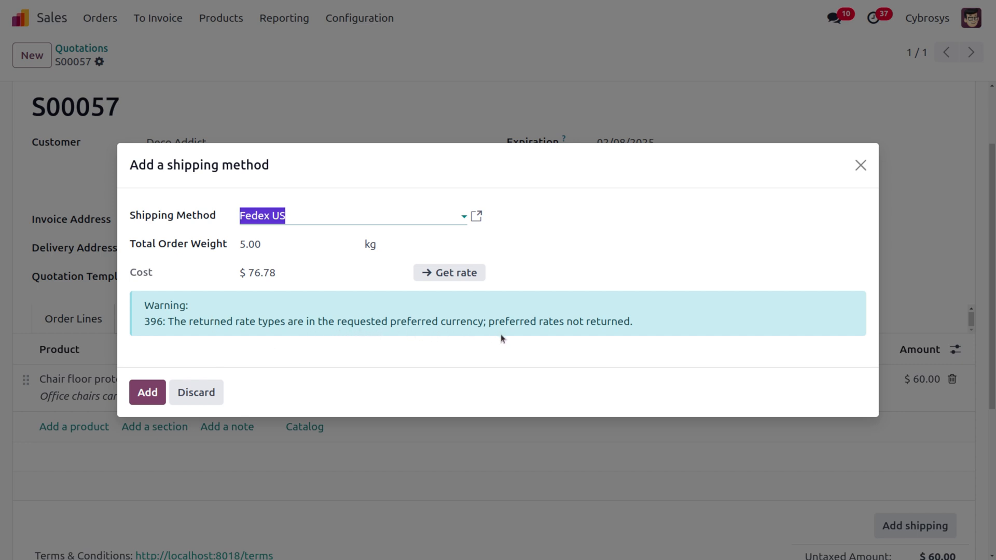
pyautogui.click(149, 392)
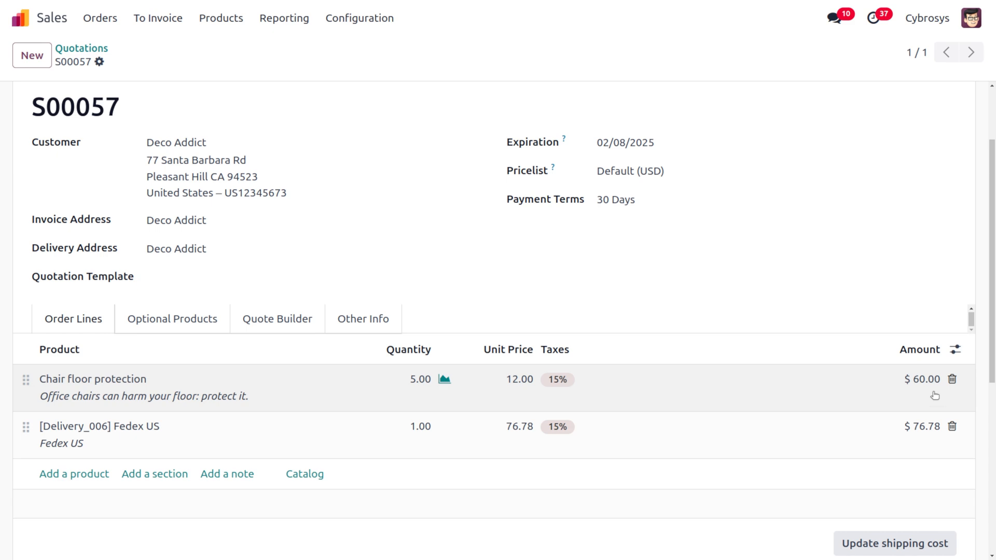
# - Confirm the quotation as a sales order and validate its linked delivery order
pyautogui.scroll(-4, 924, 456)
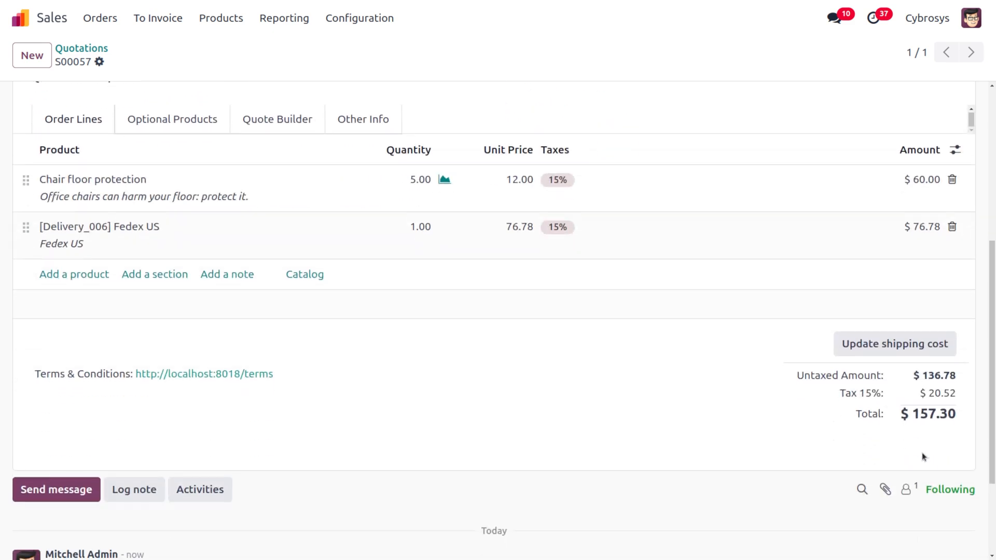
pyautogui.scroll(3, 922, 453)
pyautogui.scroll(2, 922, 452)
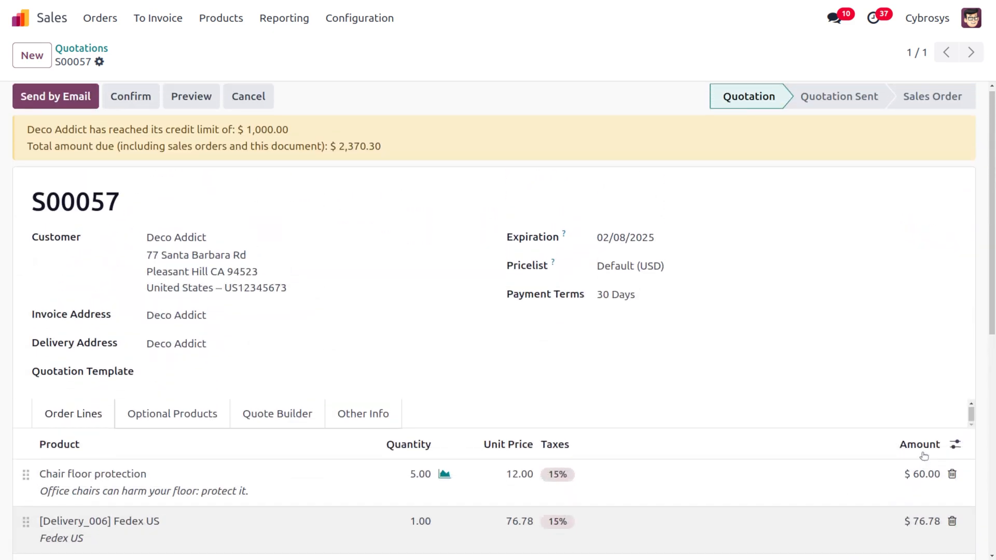
pyautogui.click(138, 98)
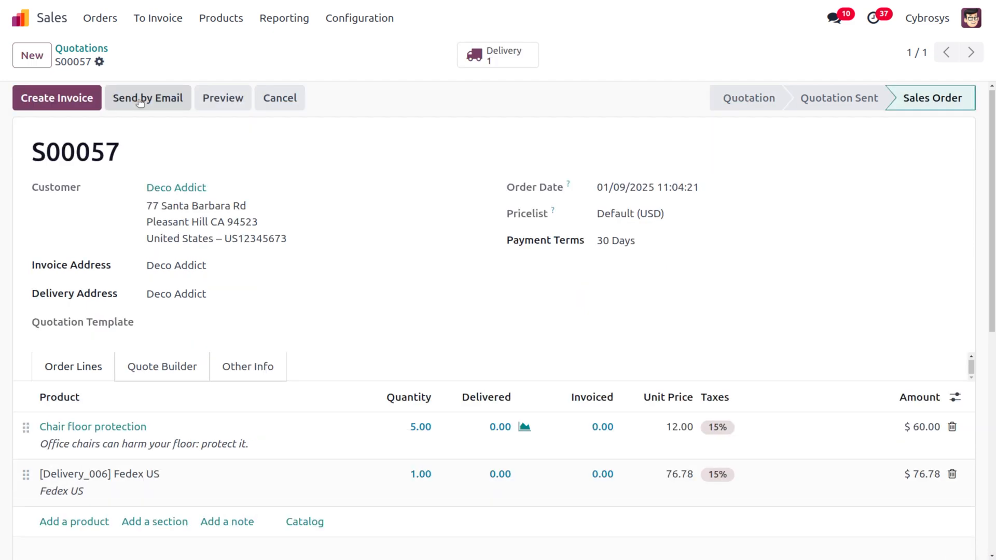
pyautogui.click(493, 64)
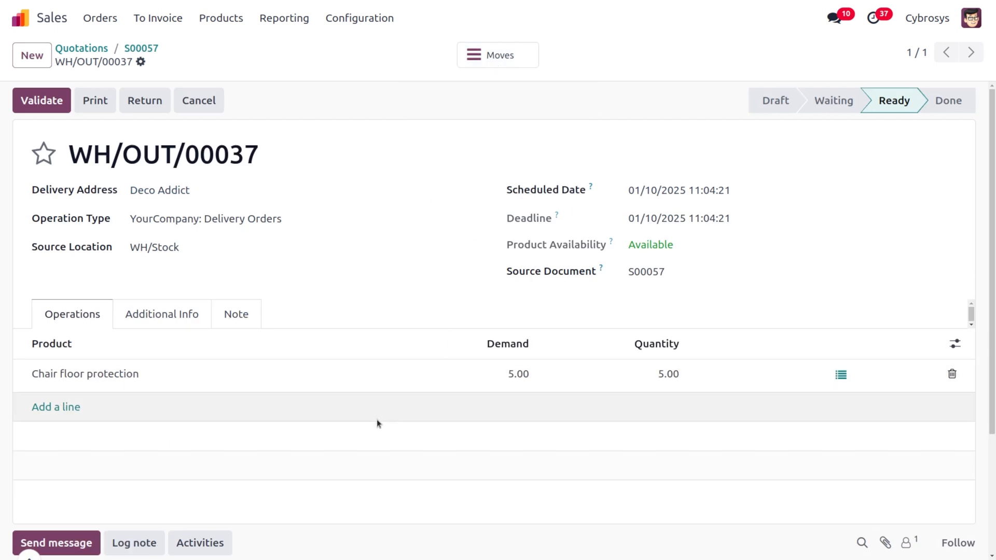
pyautogui.click(57, 100)
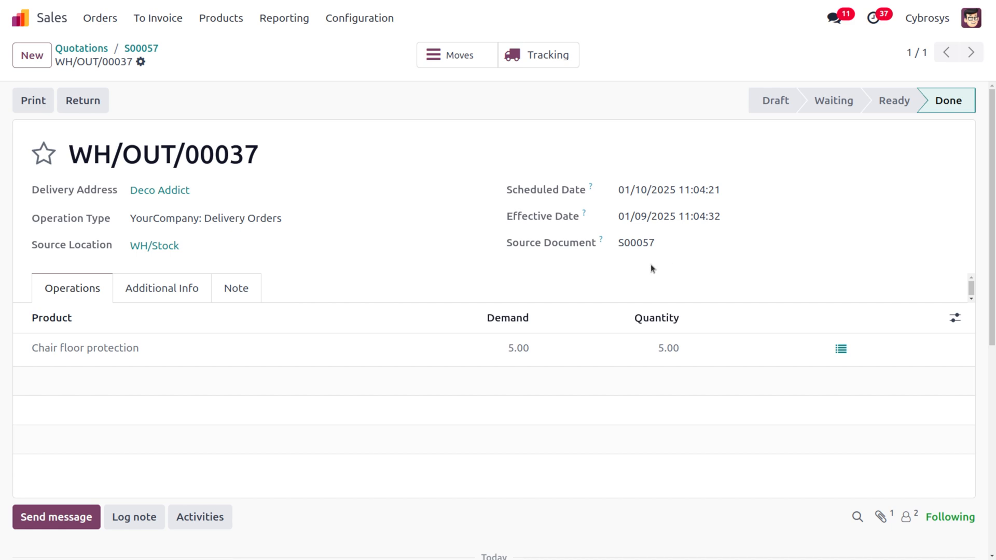
# - Open the LabelShipping-fedex.pdf attachment in the delivery order's message log and examine the shipping label
pyautogui.scroll(-7, 631, 397)
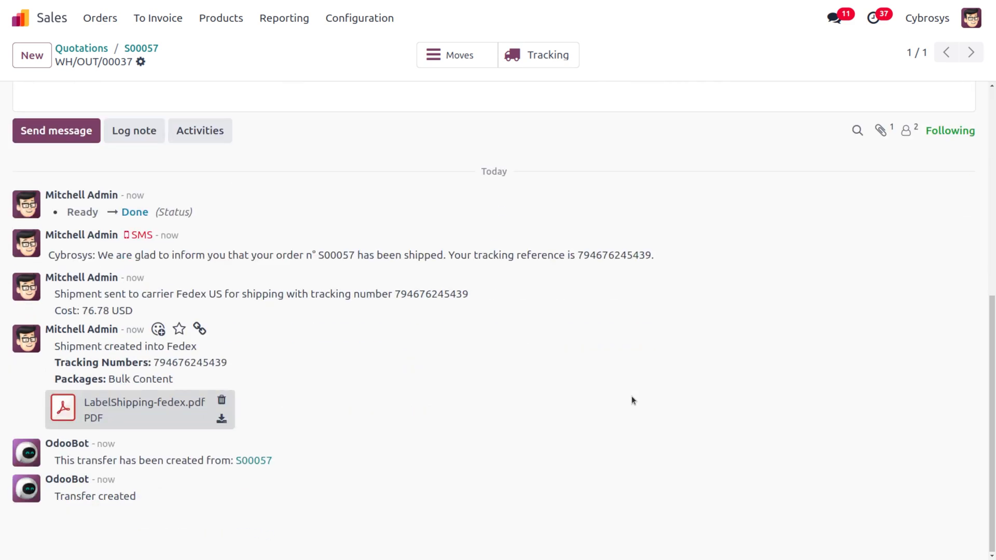
pyautogui.click(157, 413)
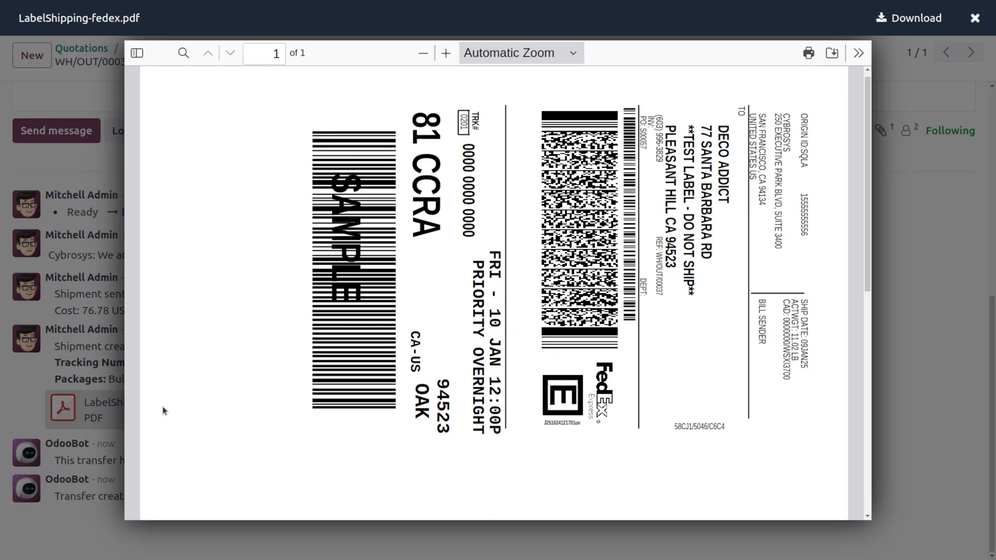
pyautogui.scroll(-3, 594, 271)
pyautogui.scroll(-5, 595, 272)
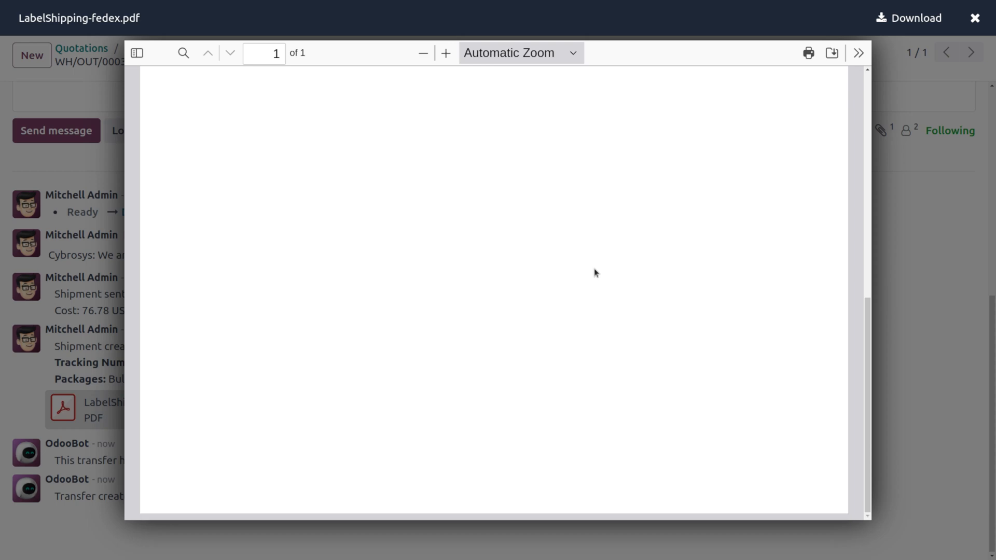
pyautogui.scroll(8, 595, 271)
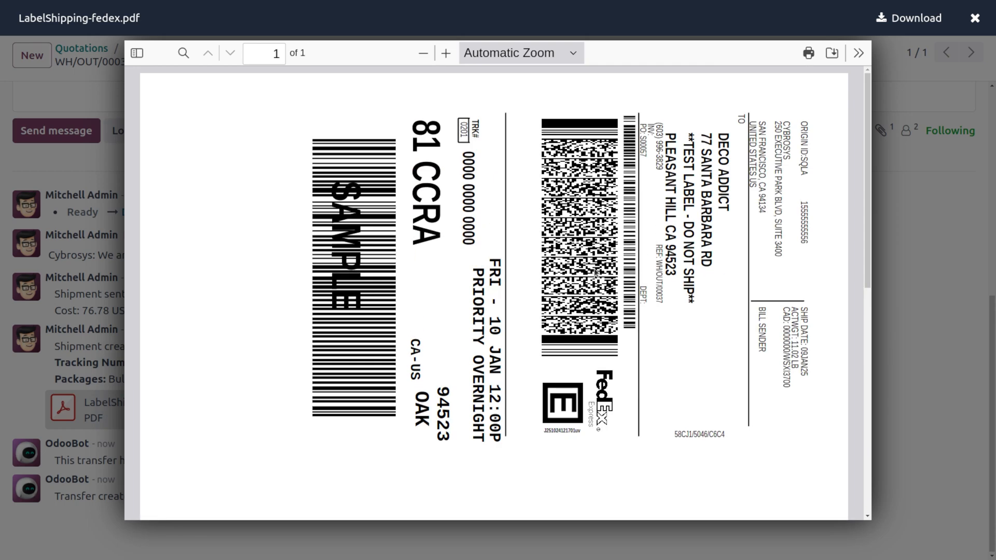